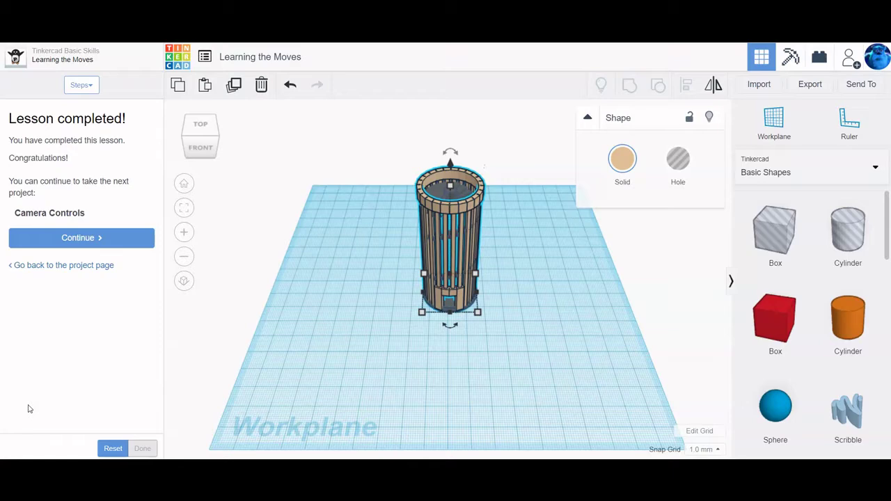
Continue to the Camera Controls lesson and advance through its pages to the final Congratulations page
click(67, 243)
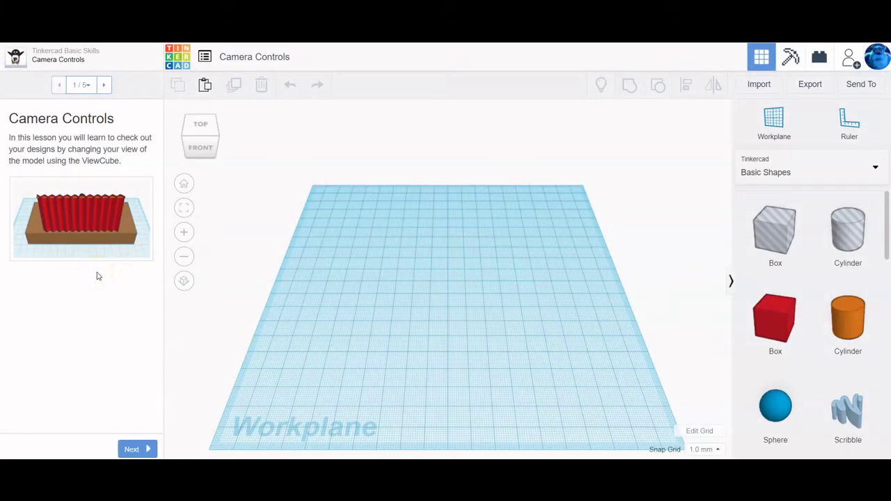
click(132, 449)
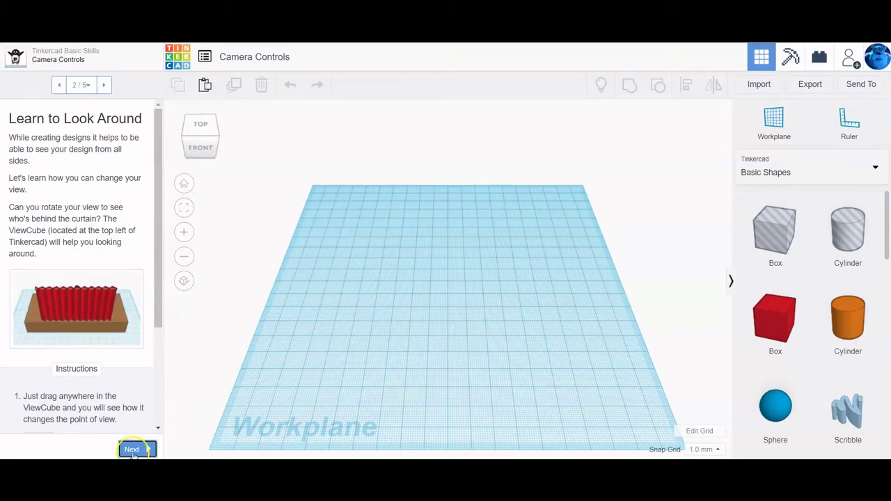
click(131, 449)
click(132, 449)
click(132, 449)
Reset the progress of the Camera Controls lesson and confirm the reset
click(113, 449)
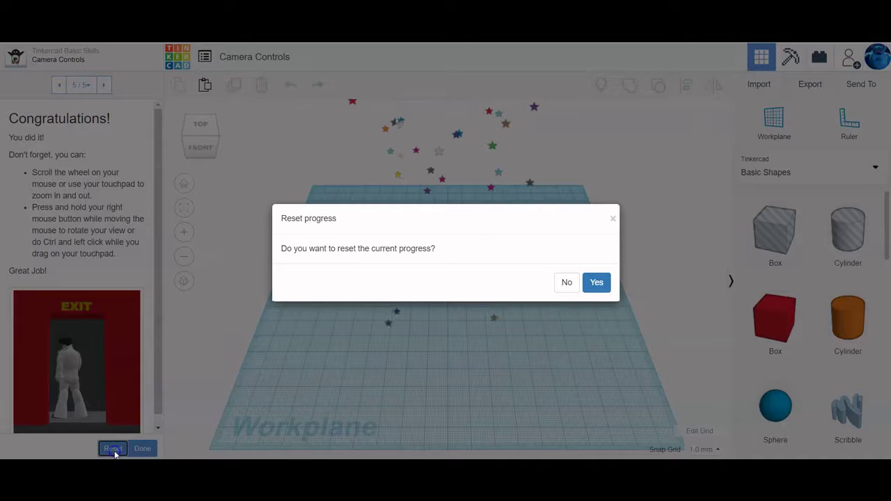
click(598, 285)
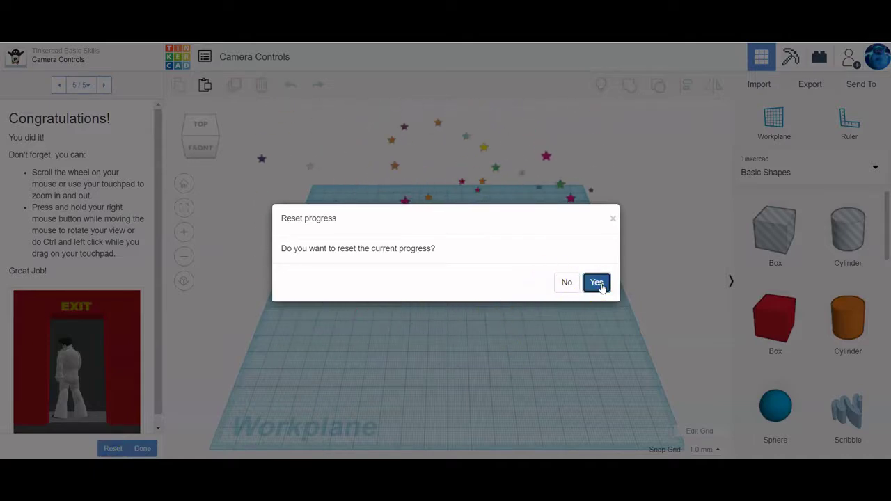
click(596, 284)
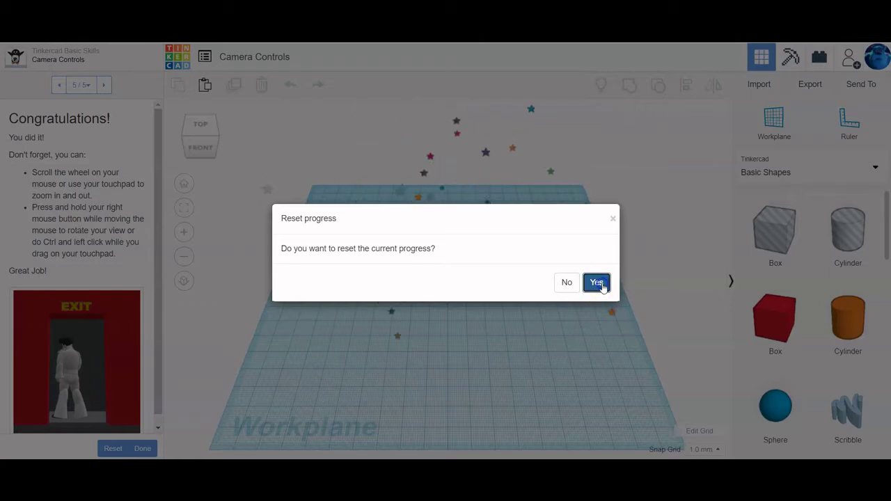
click(601, 312)
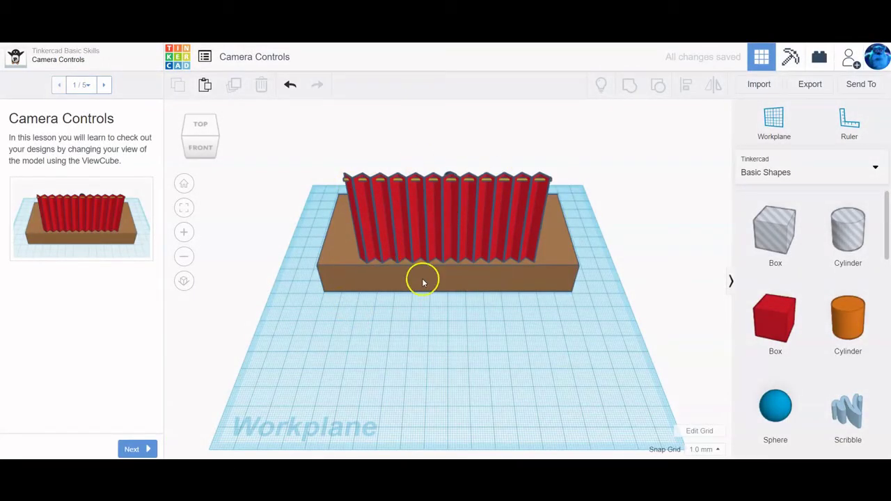
View the lesson's curtain picture enlarged, close it, and advance to the Learn to Look Around instructions
click(94, 256)
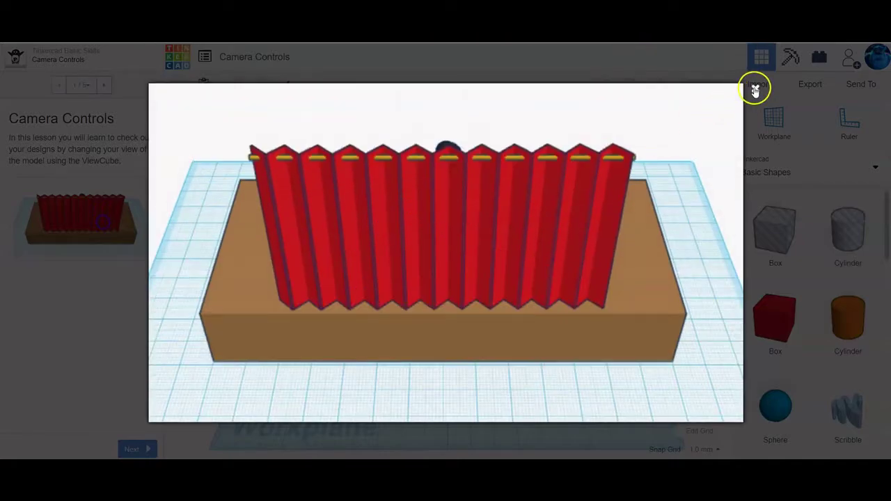
click(755, 90)
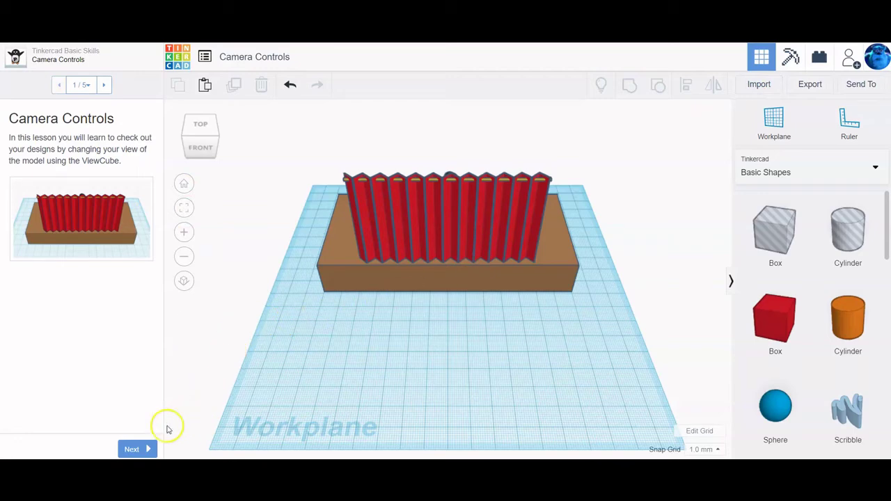
click(142, 449)
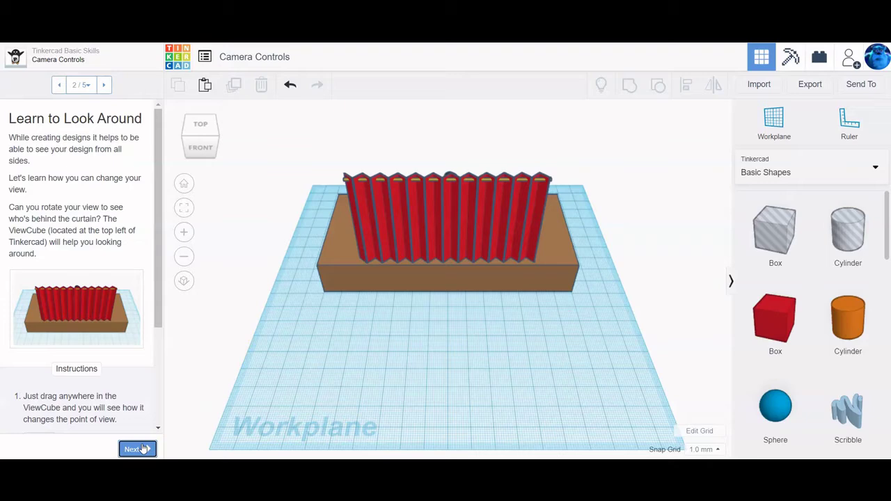
scroll(111, 348, down, 3)
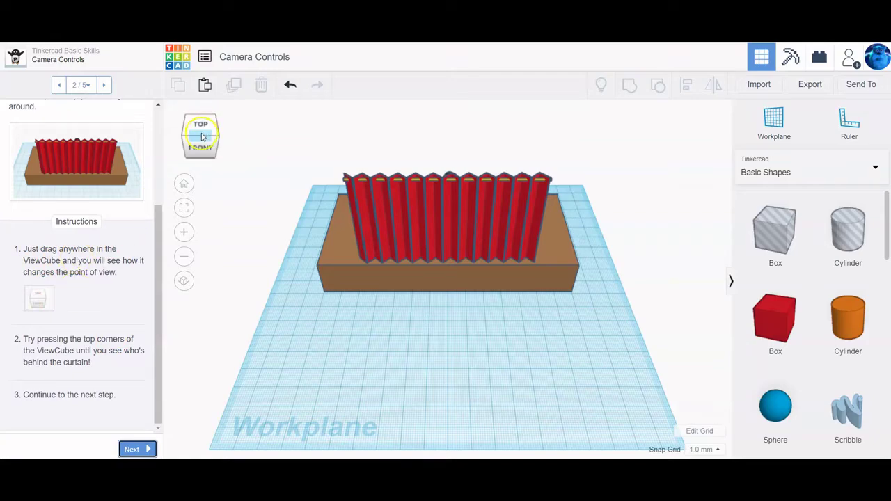
Rotate the view with the ViewCube to look behind the red curtain from several sides, returning to the front
mouse_move(201, 136)
mouse_down()
mouse_move(221, 129)
mouse_move(159, 133)
mouse_move(179, 144)
mouse_move(202, 135)
mouse_up()
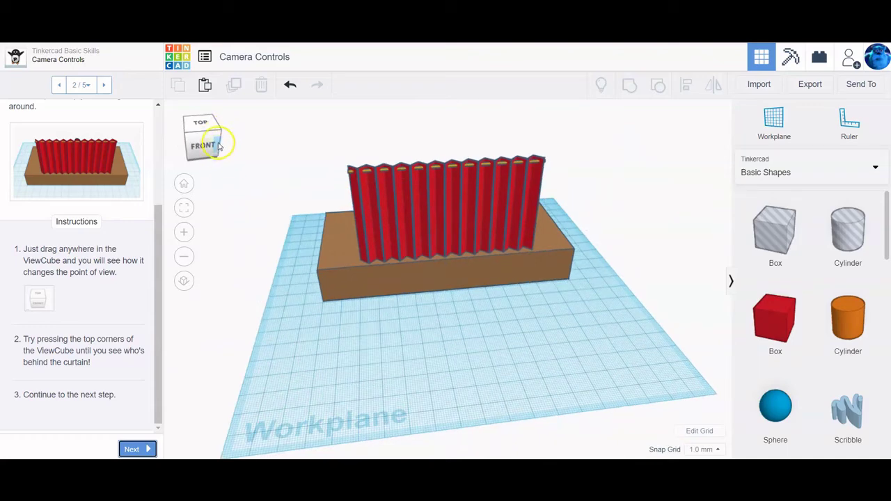
click(219, 145)
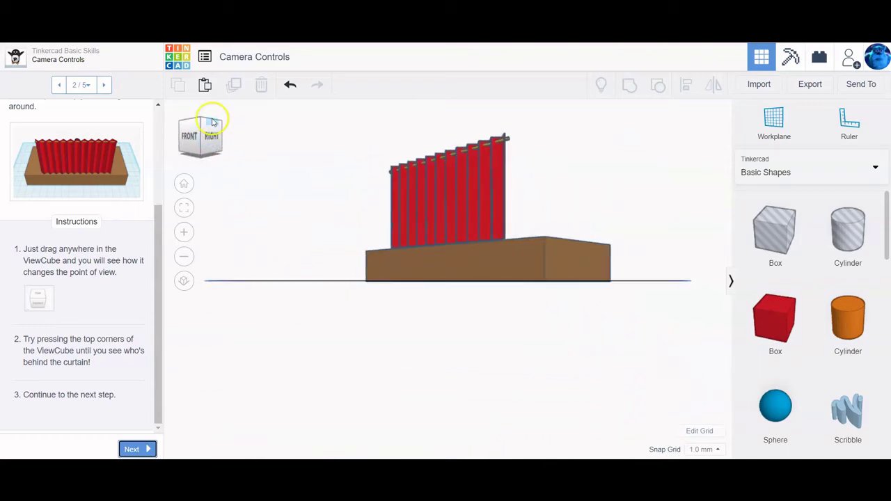
click(213, 121)
click(204, 122)
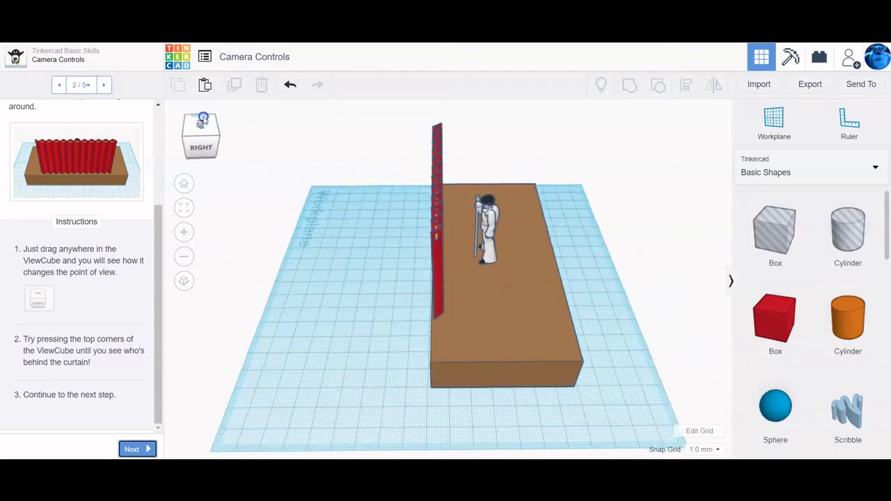
click(219, 137)
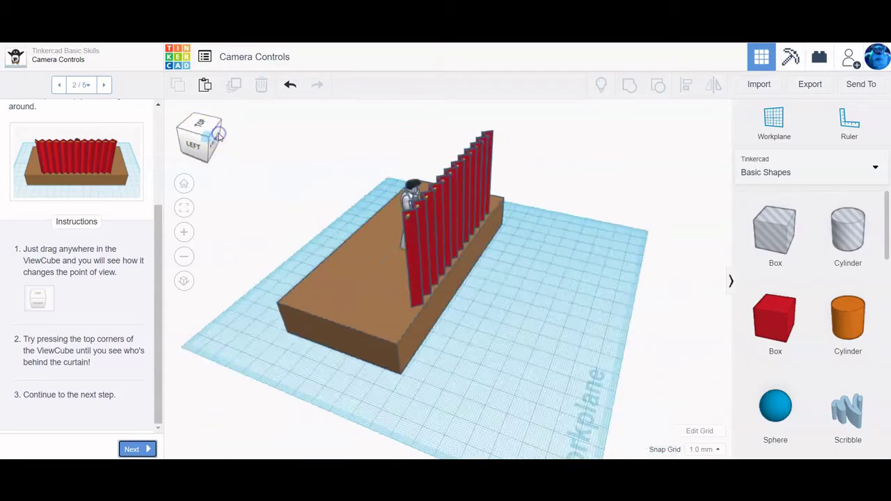
click(212, 131)
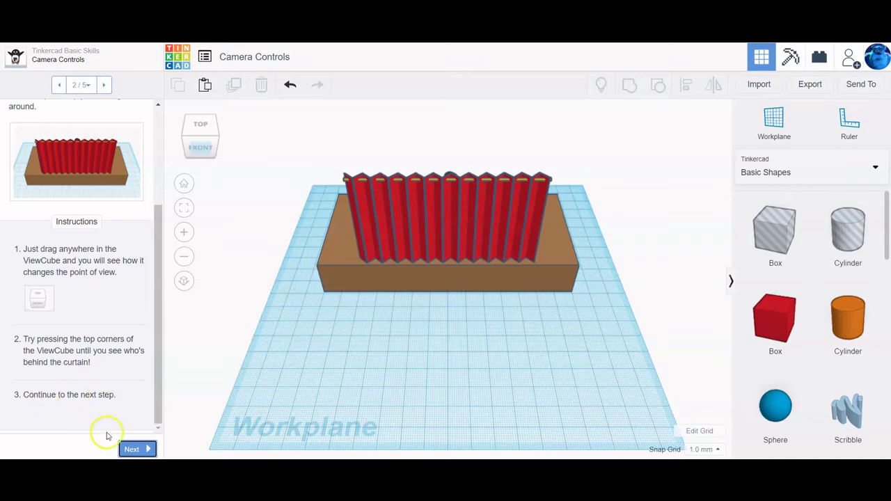
Advance to the Learn to Zoom page and practice zooming in and out on the curtain and stage
click(126, 450)
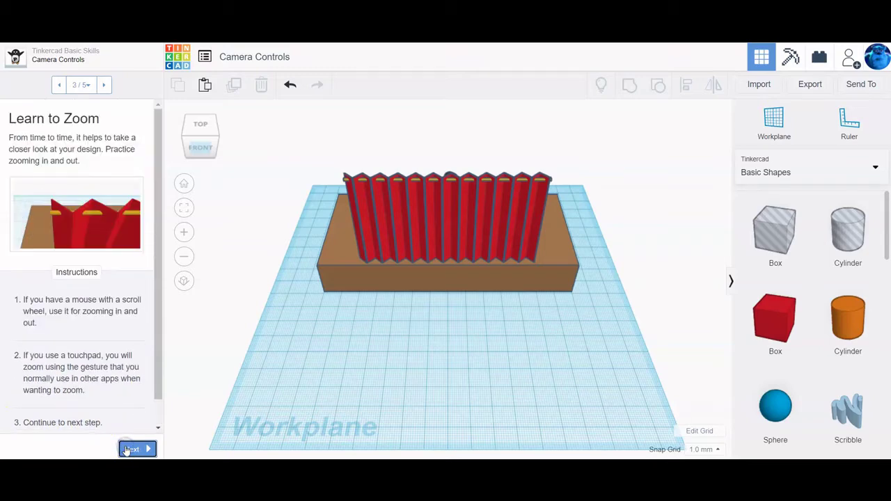
scroll(90, 322, down, 1)
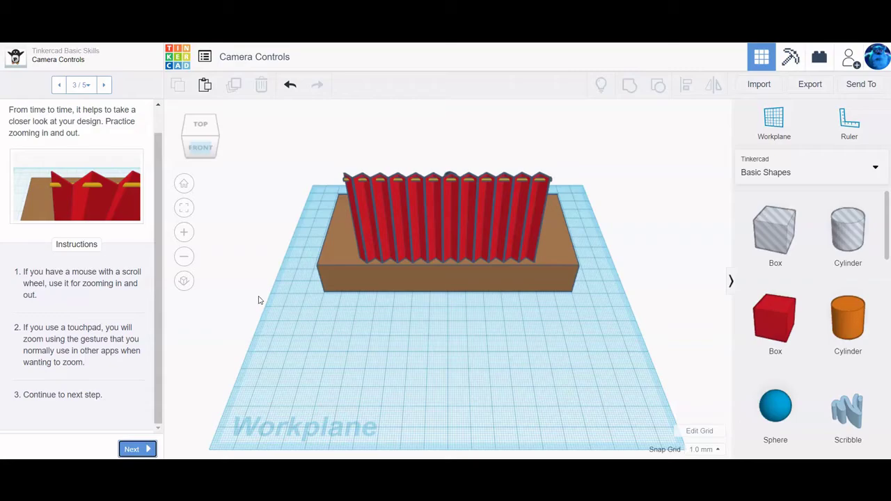
scroll(397, 343, up, 4)
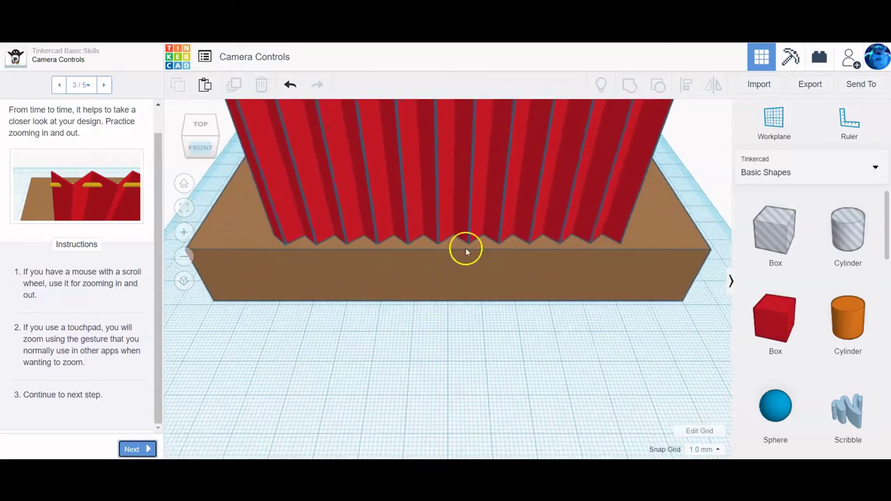
scroll(474, 209, down, 3)
scroll(458, 252, up, 2)
scroll(458, 252, up, 2)
scroll(458, 252, down, 3)
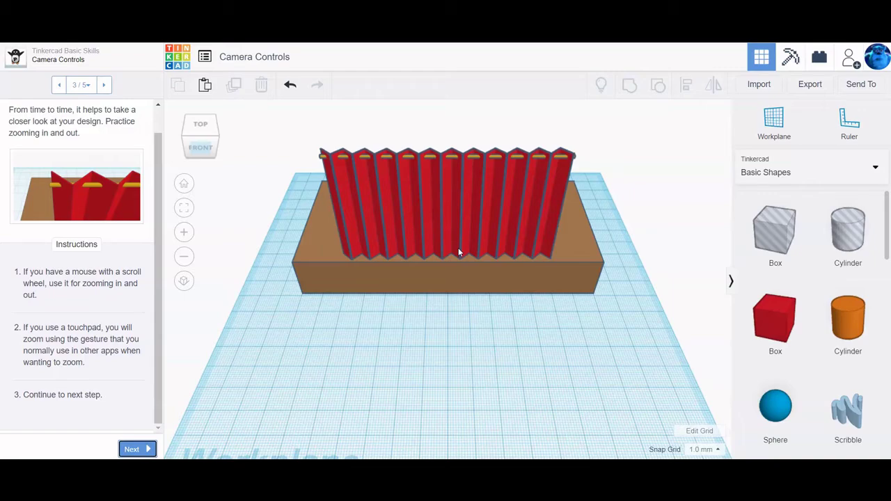
scroll(458, 251, down, 2)
scroll(458, 251, up, 4)
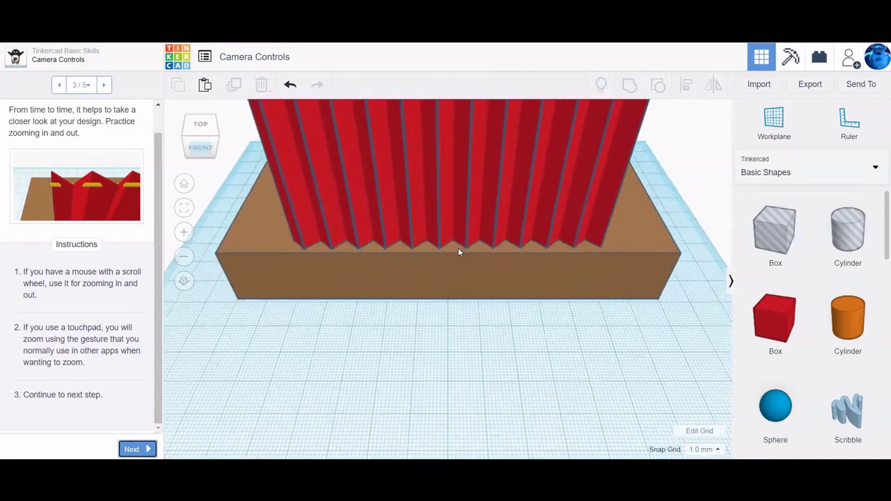
scroll(458, 252, down, 3)
scroll(458, 252, up, 2)
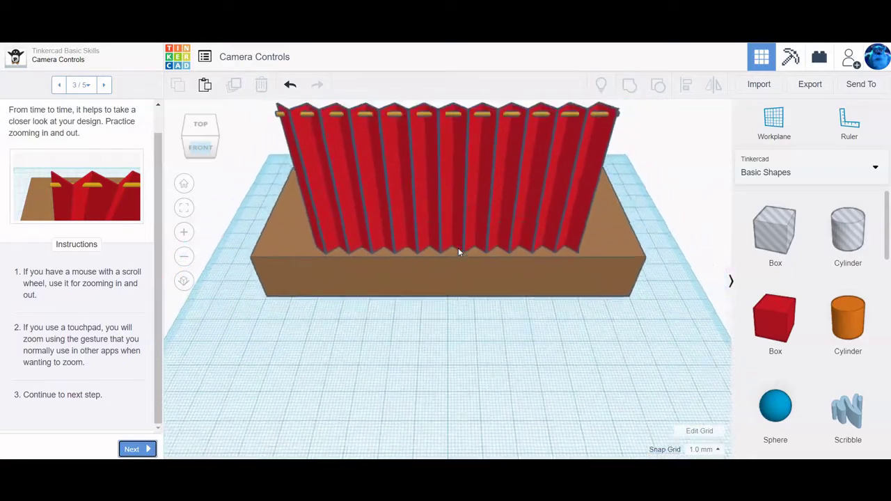
scroll(458, 252, down, 3)
scroll(458, 252, up, 2)
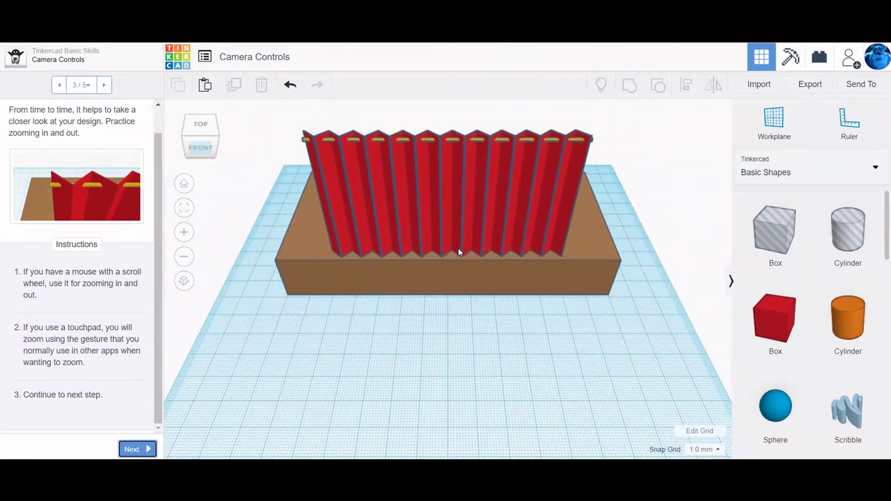
click(426, 255)
Enlarge the view of the stage and reduce it again with the Zoom in and Zoom out commands
click(183, 231)
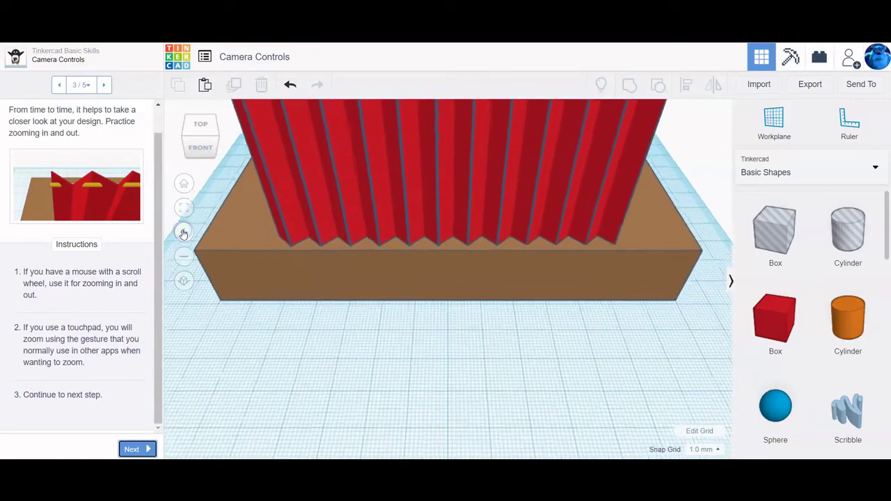
click(183, 257)
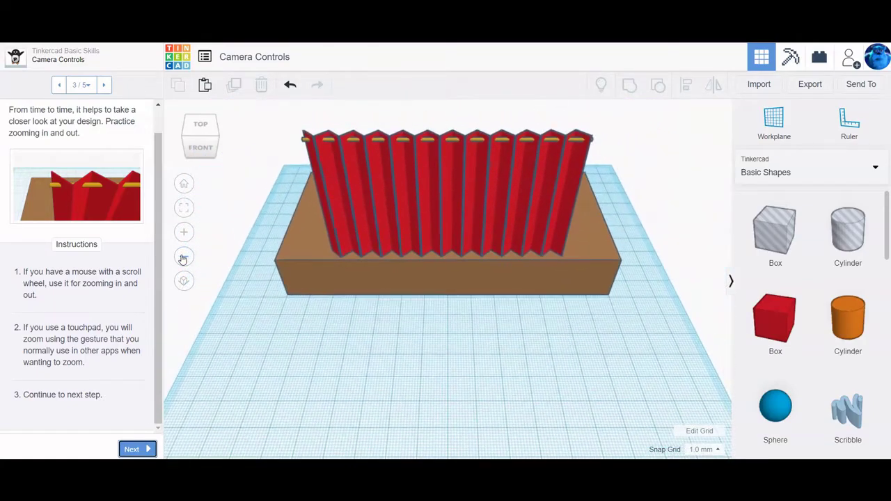
click(183, 256)
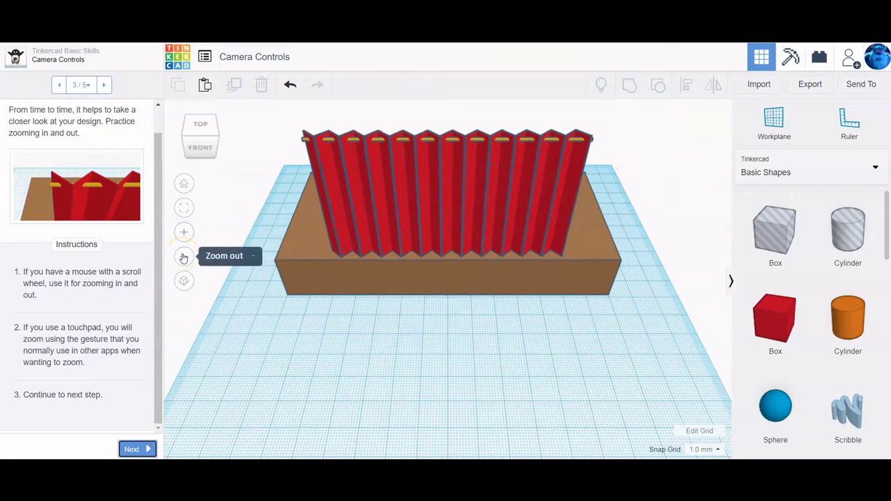
Advance to Let's Look Around Faster and orbit the view freely to see the figure behind the curtain from the right side
click(130, 449)
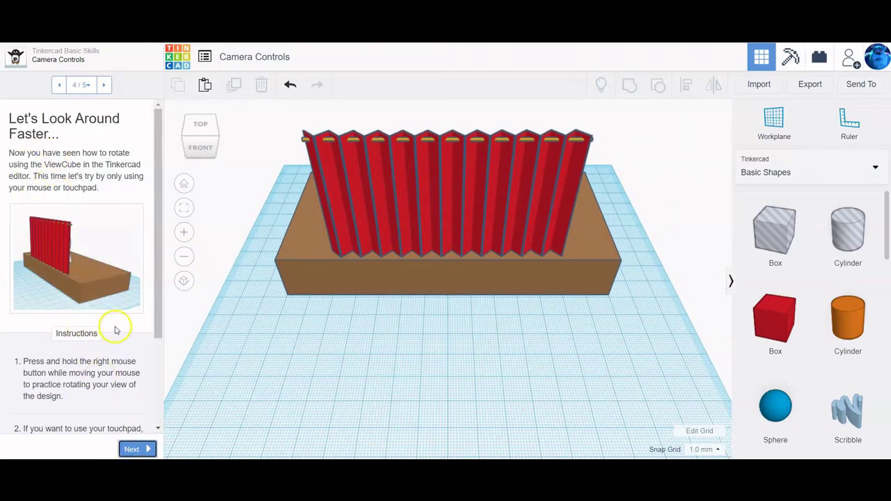
scroll(116, 326, down, 2)
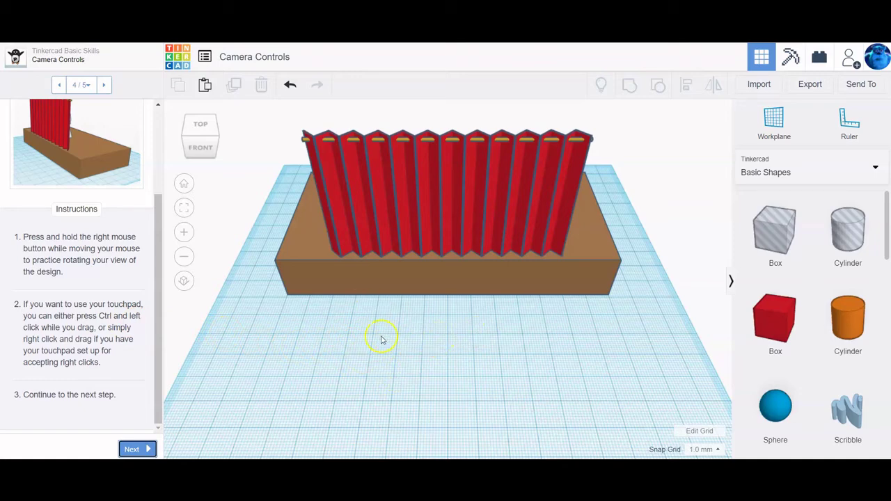
right_drag(504, 351, 492, 331)
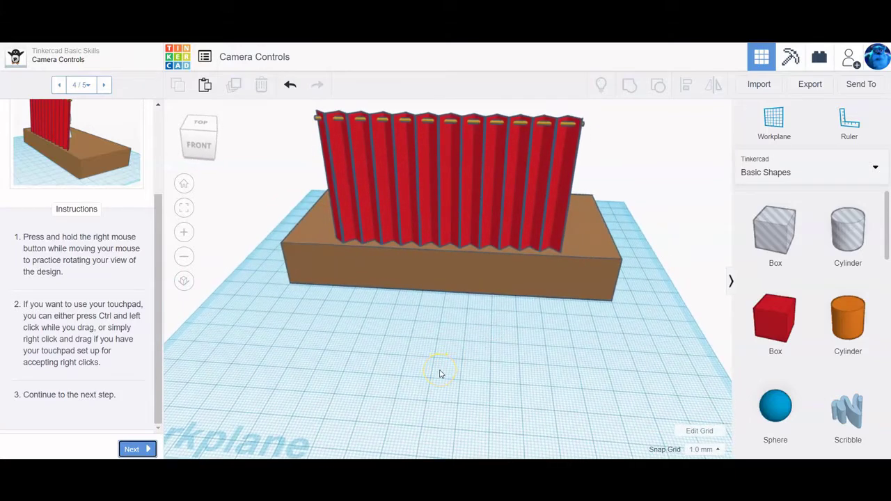
mouse_move(440, 372)
right_down()
mouse_move(392, 388)
mouse_move(336, 374)
mouse_move(364, 332)
mouse_move(438, 354)
right_up()
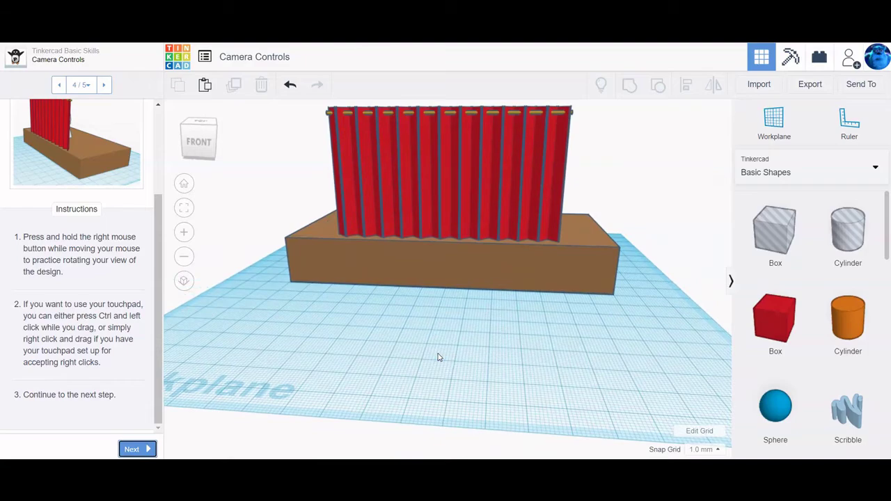
right_drag(438, 354, 305, 361)
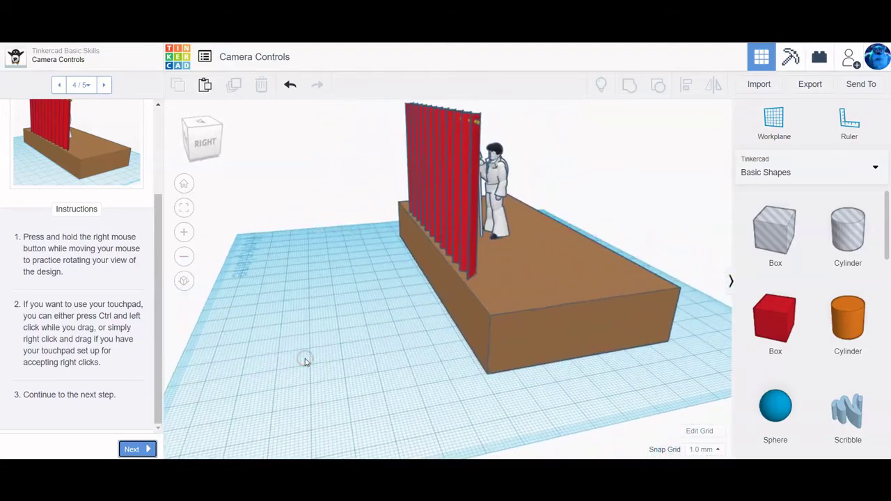
Advance to the Congratulations page, orbit the stage to a slightly higher viewpoint, and mark the lesson as done
click(130, 449)
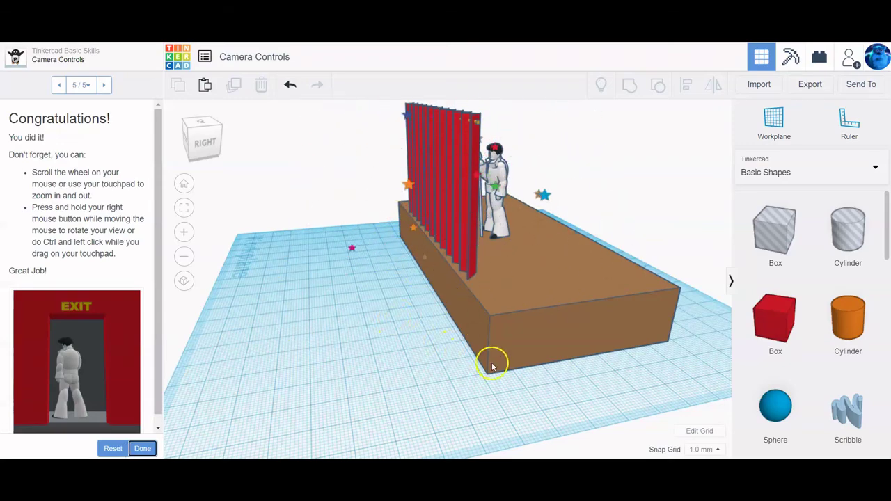
mouse_move(517, 364)
right_down()
mouse_move(294, 372)
mouse_move(290, 380)
mouse_move(299, 392)
mouse_move(371, 397)
mouse_move(533, 378)
mouse_move(509, 378)
right_up()
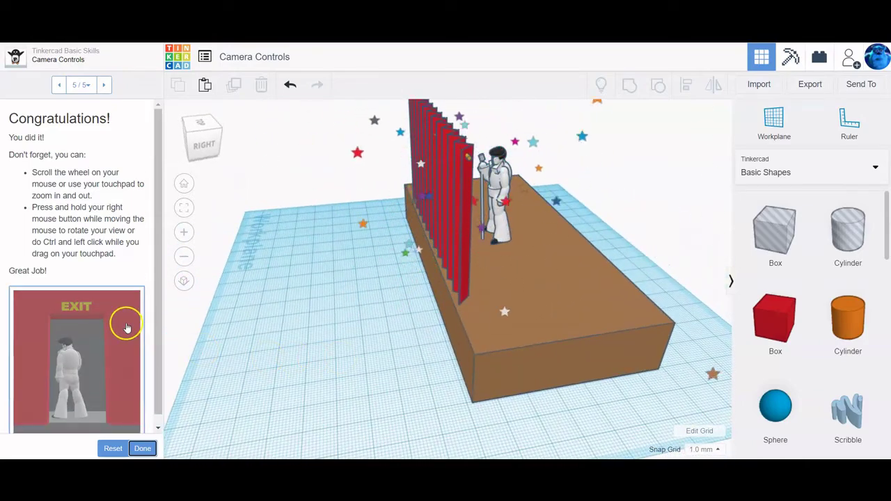
scroll(115, 332, down, 1)
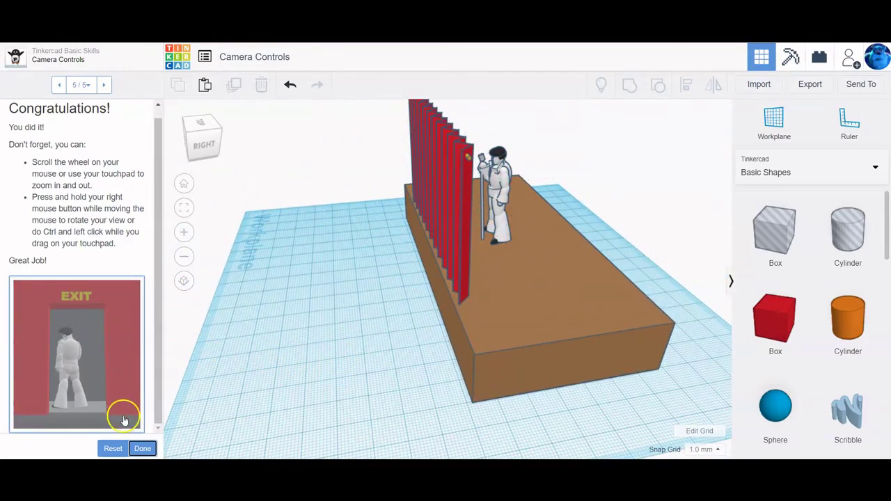
click(142, 447)
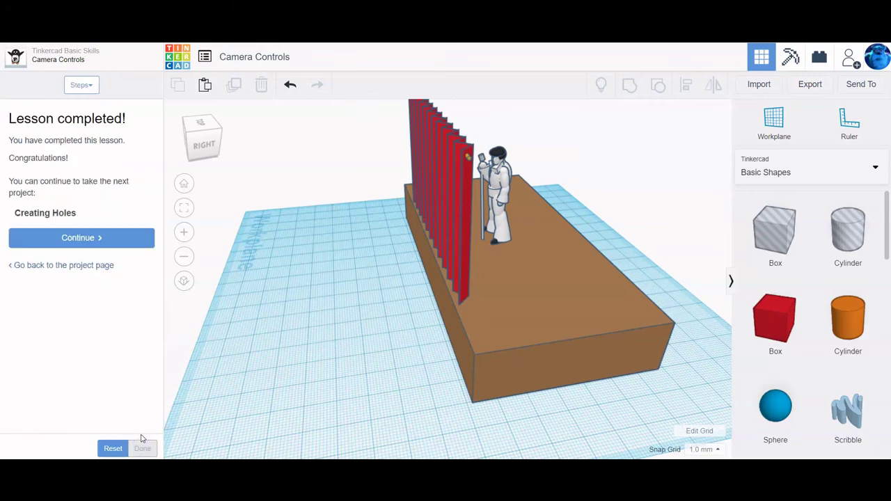